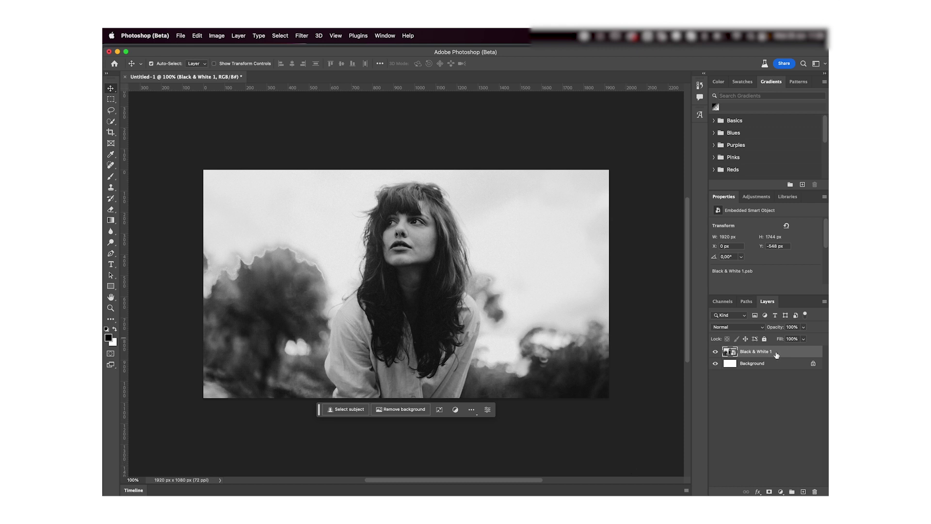
- Duplicate Black & White 1 so a 'Black & White 1 copy' layer sits on top
key("super")
key("super+j")
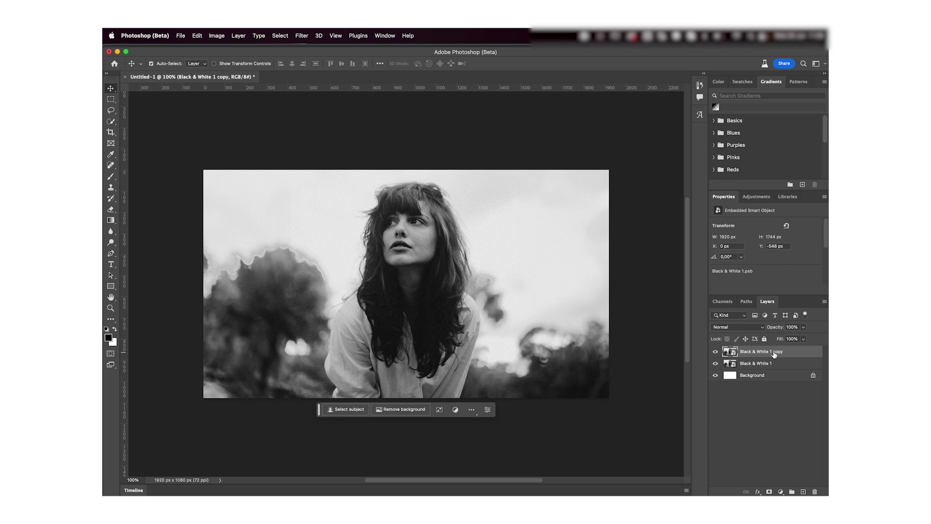
key("super+z")
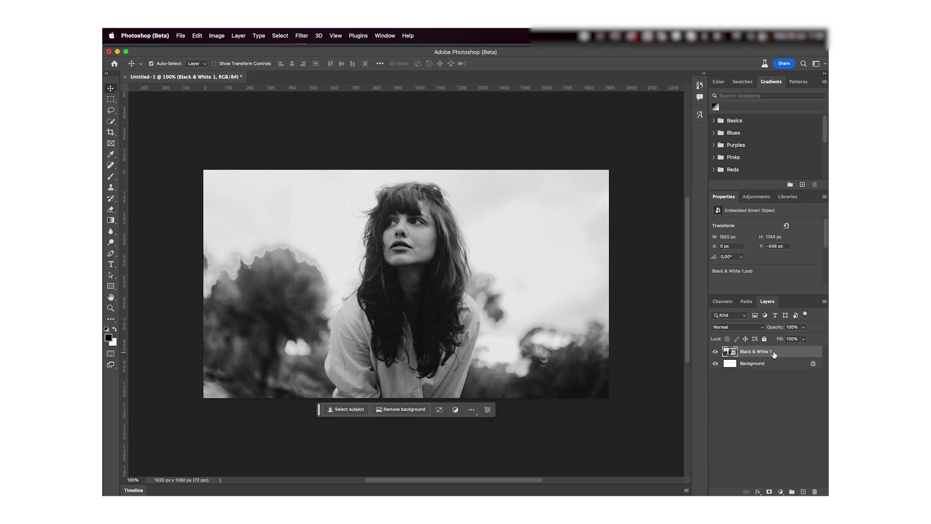
left_click_drag(775, 355, 803, 491)
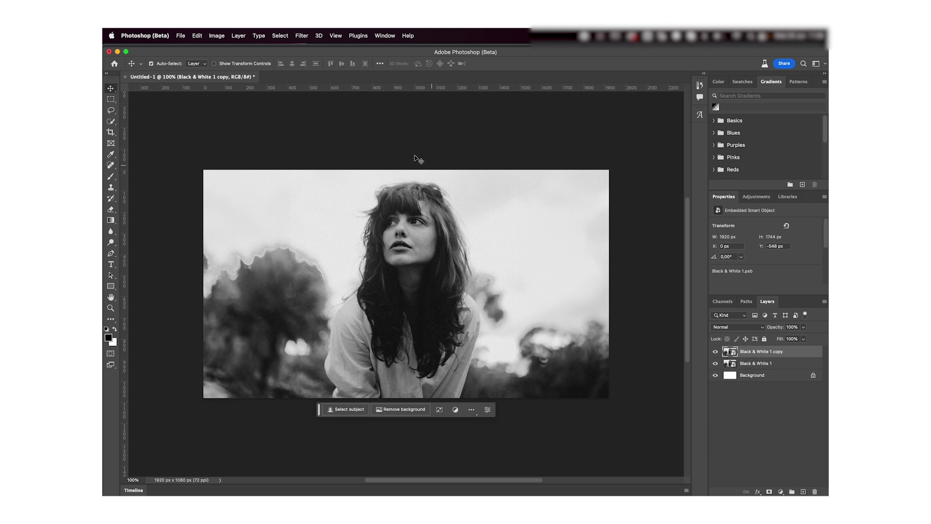
- Apply a Motion Blur smart filter at 0° angle and 200-pixel distance to the copy layer
left_click(302, 36)
mouse_move(325, 148)
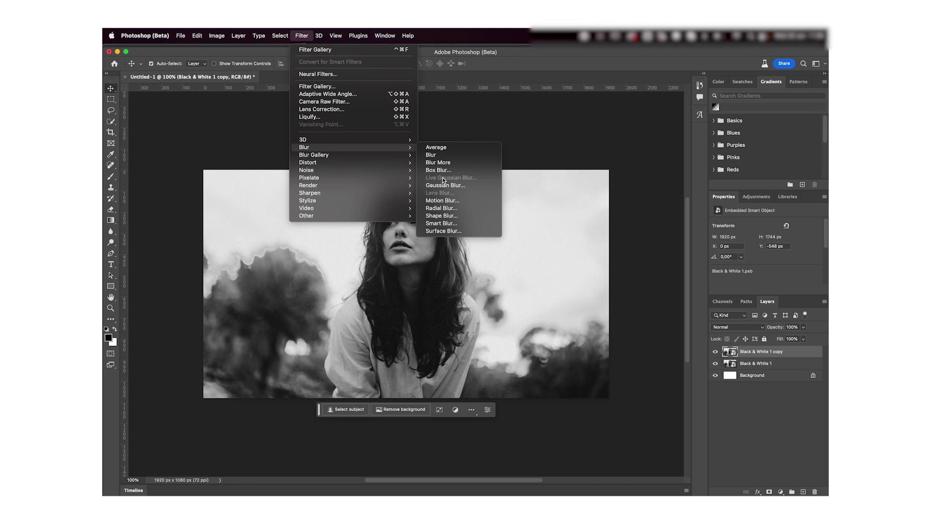
left_click(465, 201)
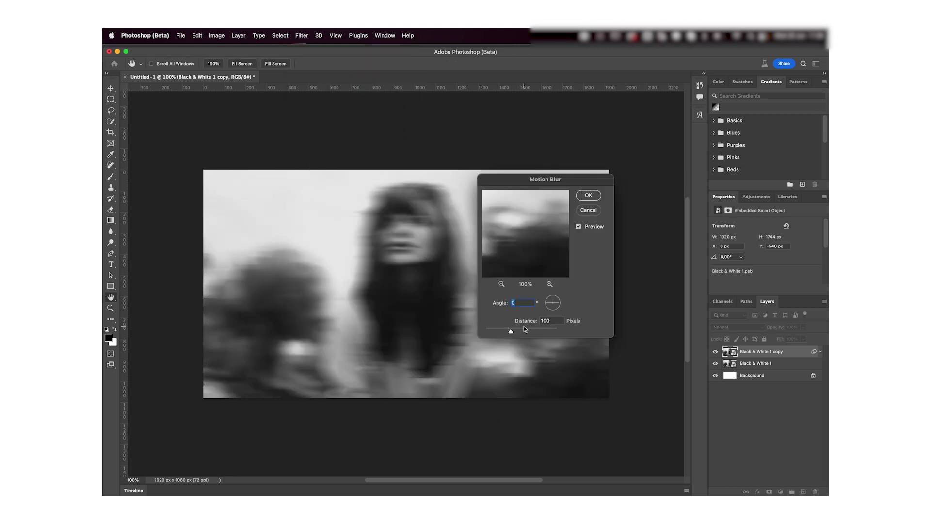
left_click_drag(511, 332, 523, 335)
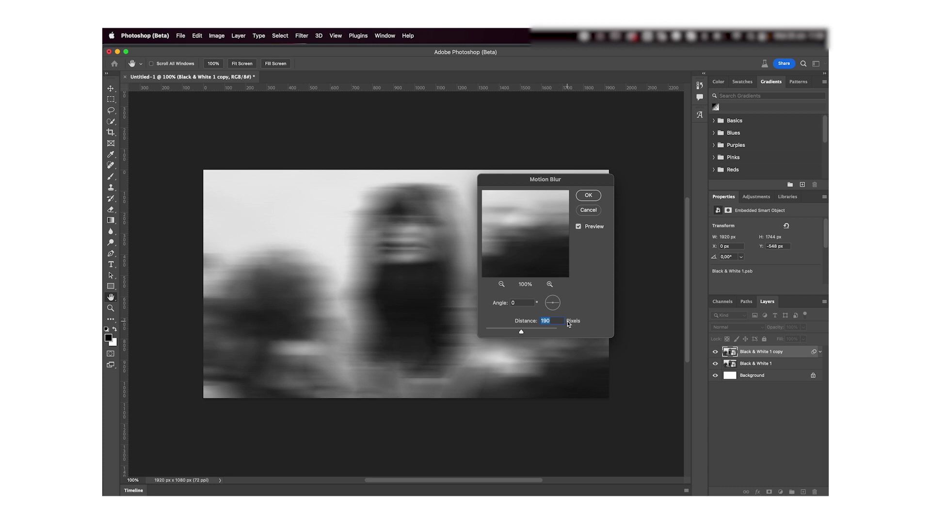
type("200")
key("Return")
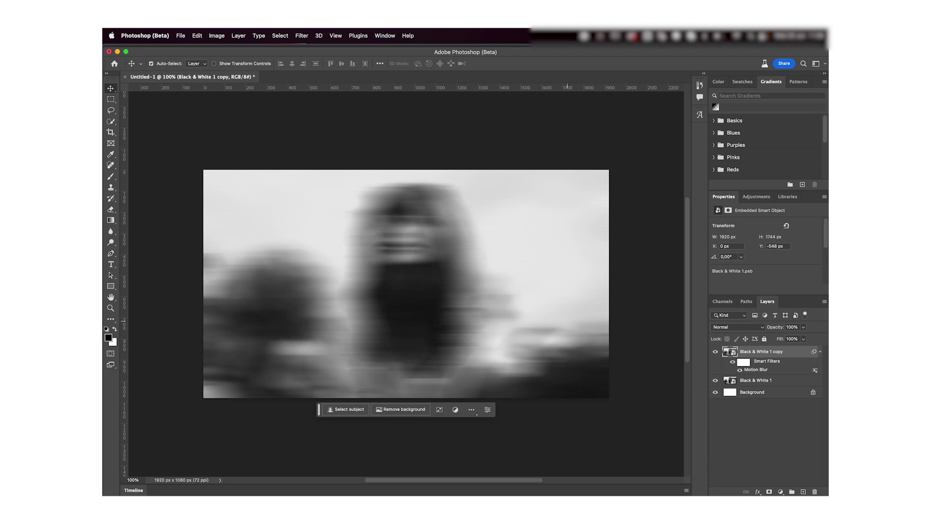
- Paint the face on the Motion Blur filter mask with an enlarged brush at 3% flow
left_click(744, 362)
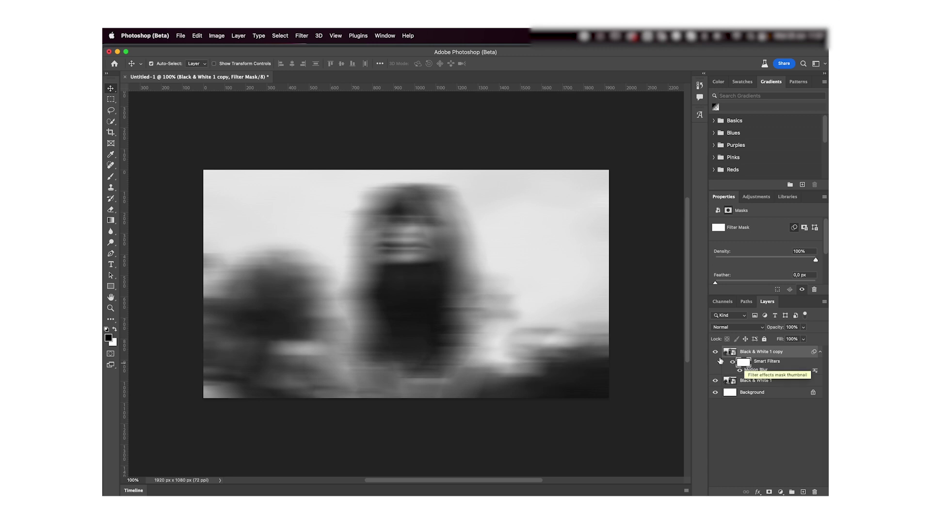
key("b")
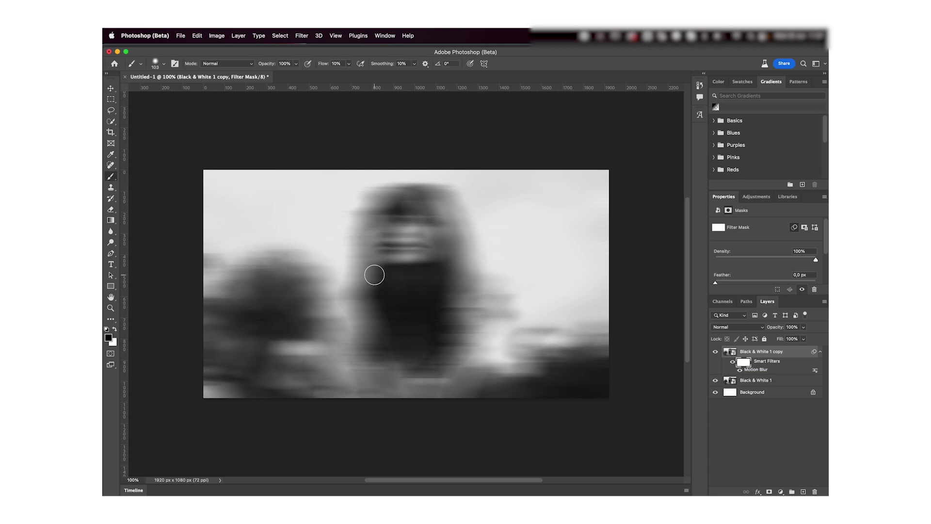
left_click_drag(375, 275, 382, 275)
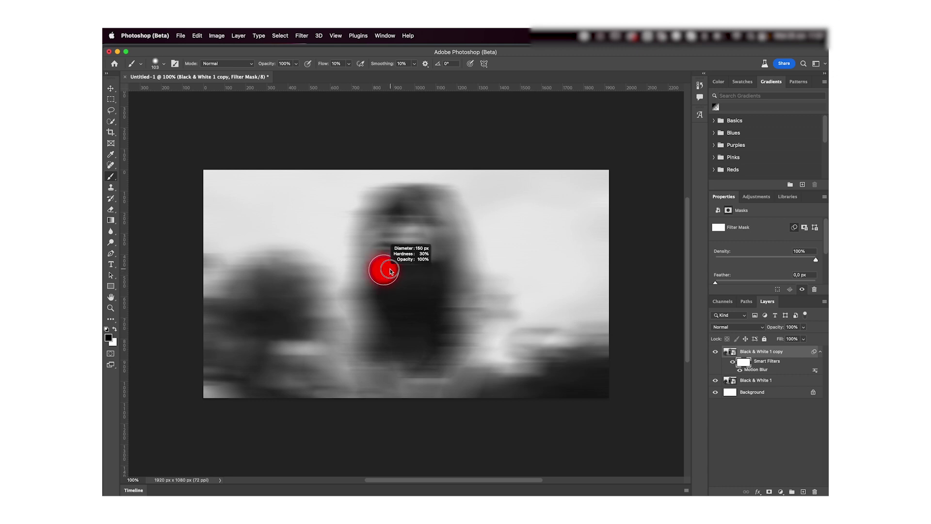
left_click(337, 65)
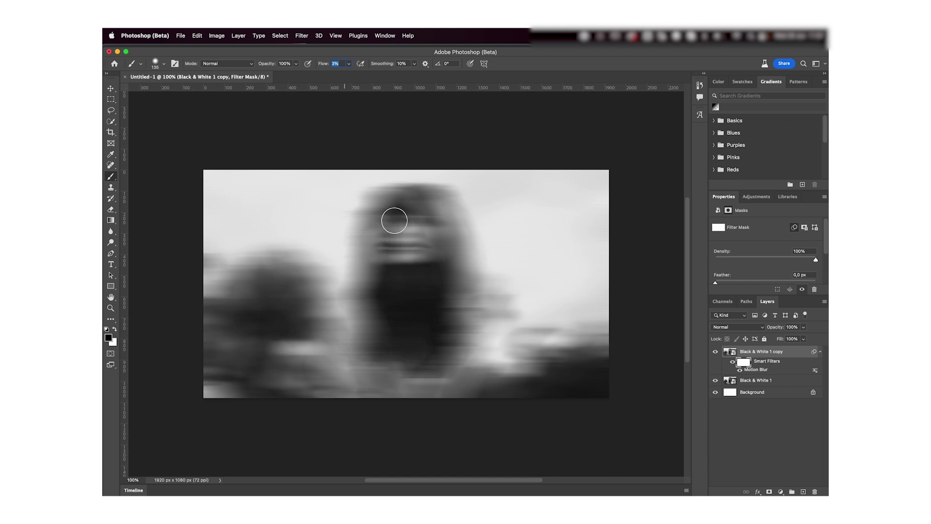
left_click(398, 210)
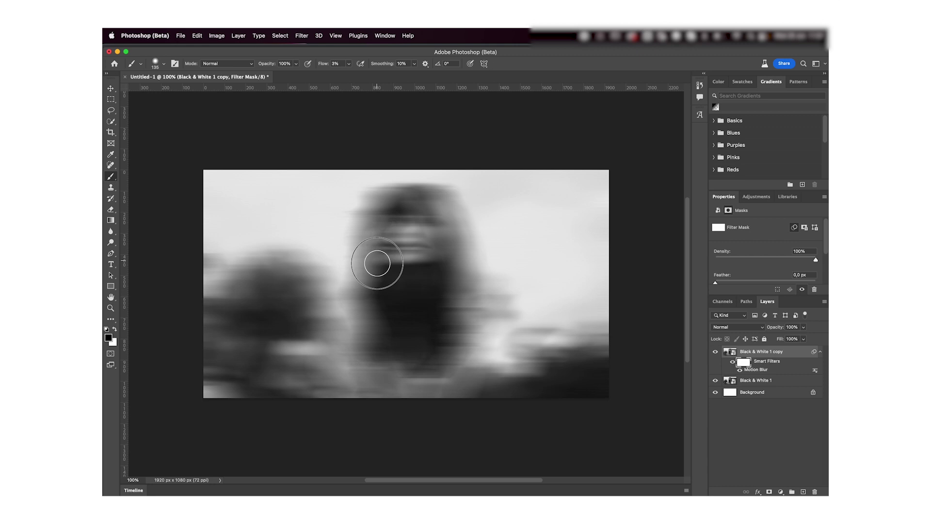
mouse_move(383, 231)
left_mouse_down()
mouse_move(385, 251)
mouse_move(395, 234)
mouse_move(392, 260)
mouse_move(393, 223)
mouse_move(401, 230)
mouse_move(389, 262)
mouse_move(403, 277)
mouse_move(399, 217)
mouse_move(384, 240)
mouse_move(385, 261)
mouse_move(403, 238)
mouse_move(407, 250)
mouse_move(409, 225)
mouse_move(388, 225)
mouse_move(394, 255)
left_mouse_up()
- Toggle the Motion Blur smart filter off and on to compare the result
key("v")
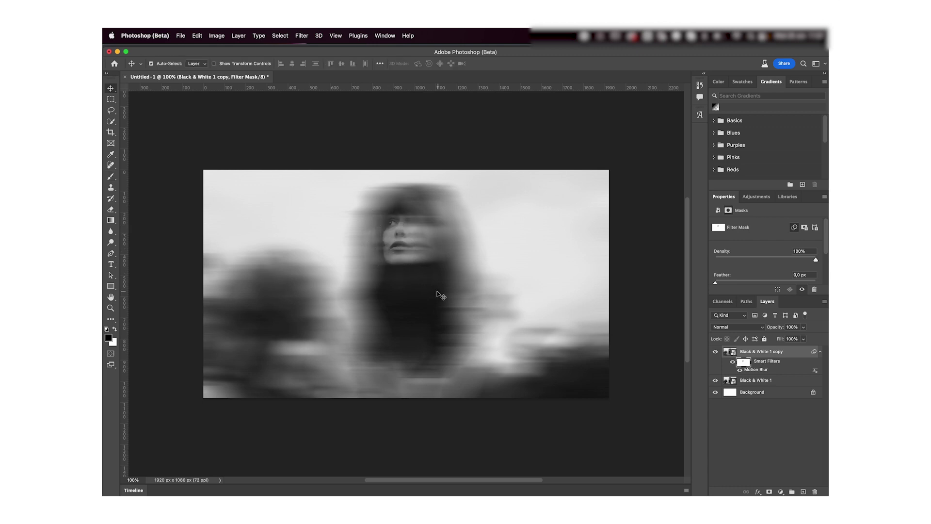
left_click(733, 361)
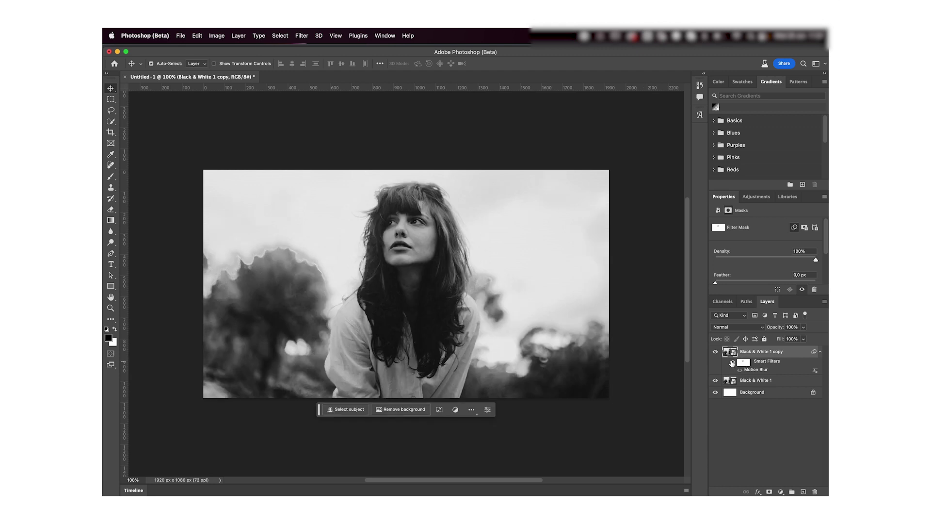
left_click(732, 361)
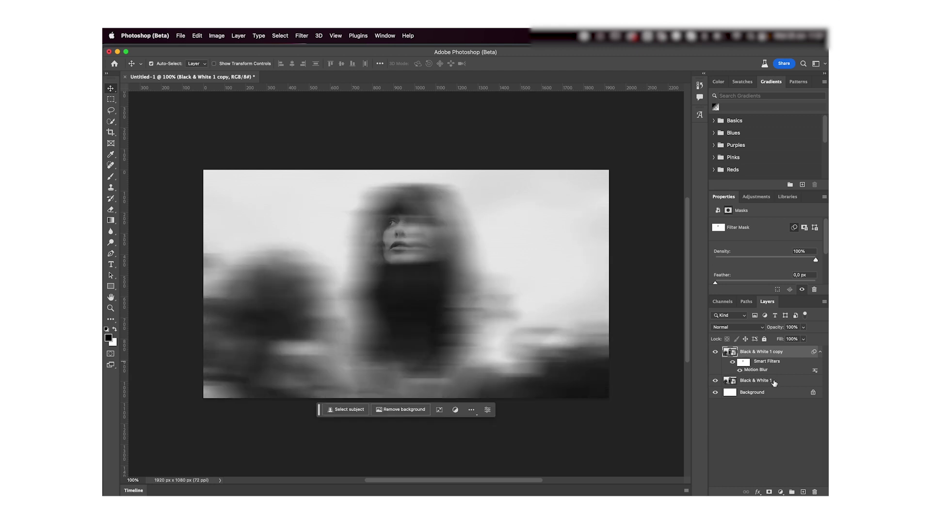
- Convert both Black & White layers into one smart object, then inspect and close its .psb
left_click(774, 381)
right_click(757, 353)
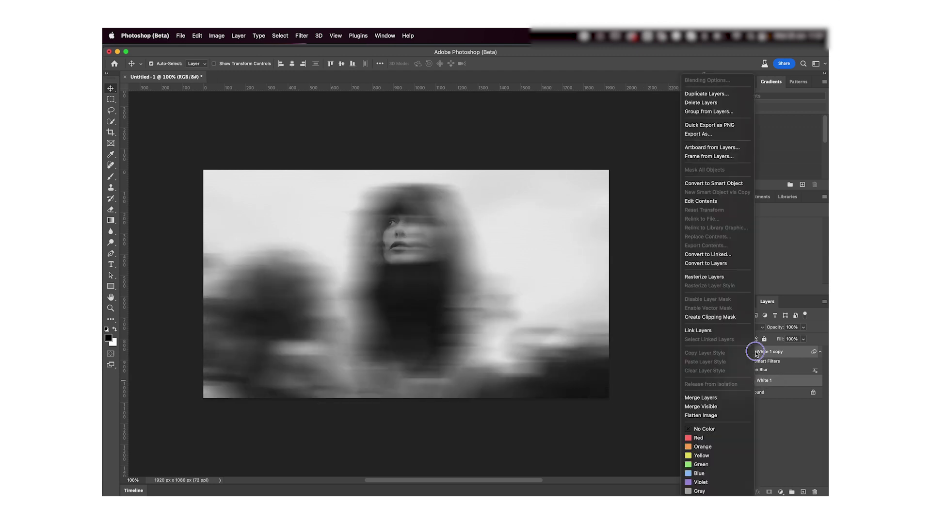
left_click(723, 183)
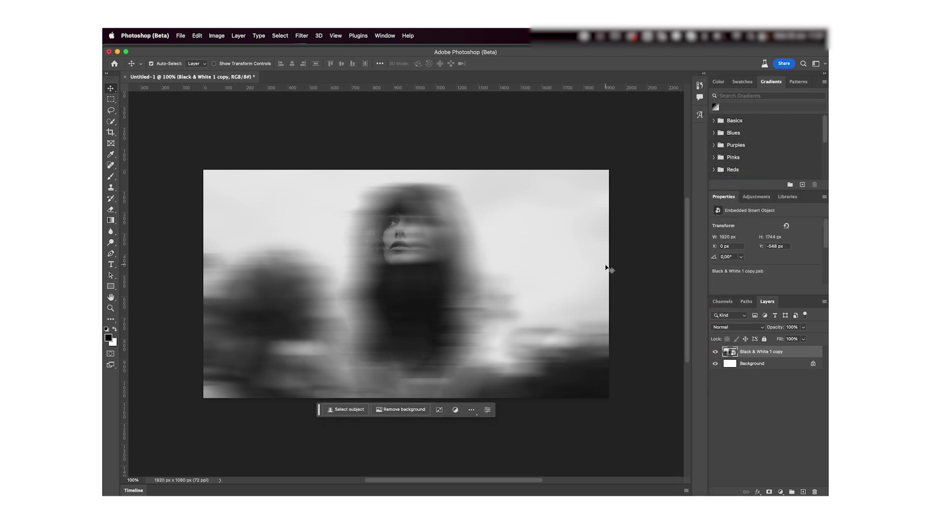
double_click(731, 352)
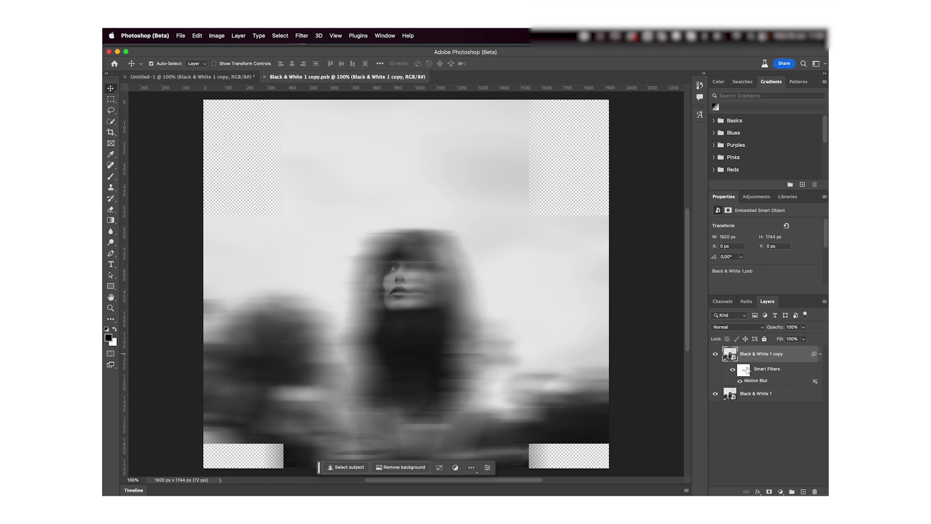
left_click(265, 77)
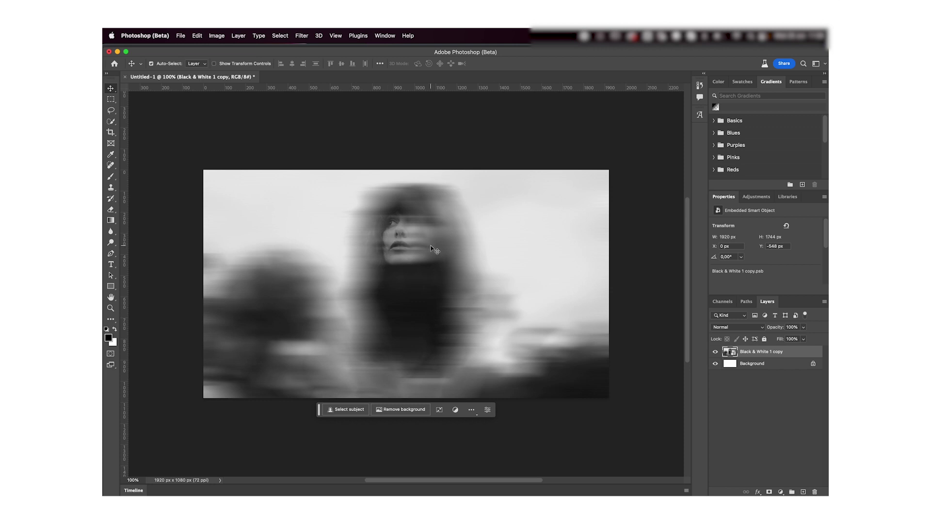
- In Filter Gallery, set Halftone Pattern to Line type, Size 1, adjust contrast, and add an effect layer
left_click(300, 36)
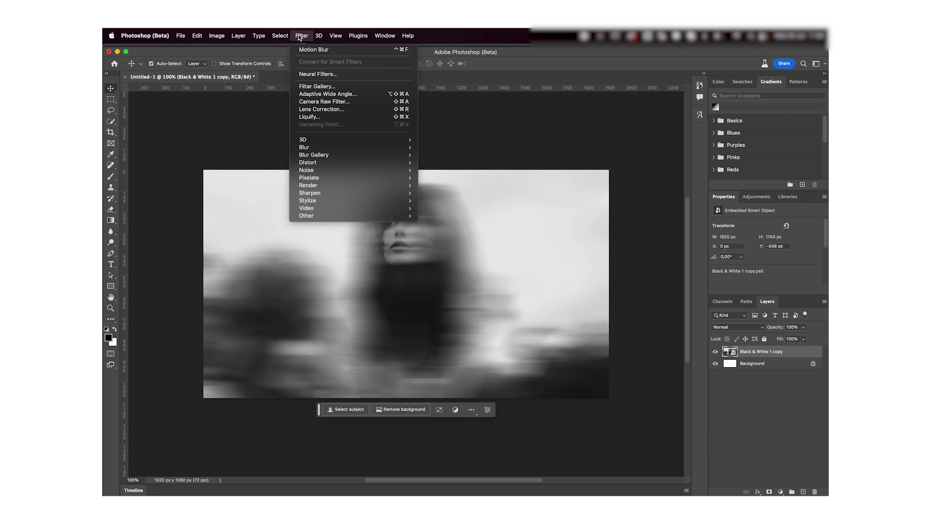
left_click(307, 87)
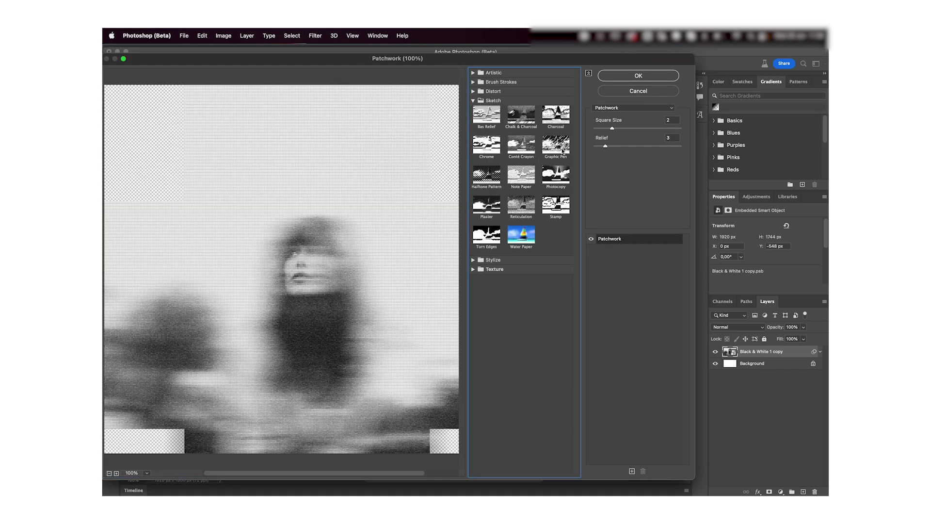
left_click(490, 178)
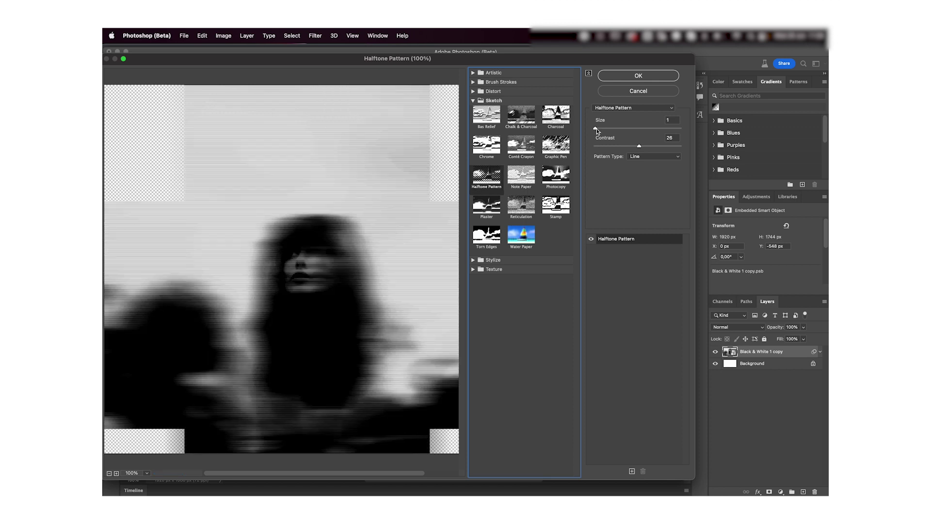
left_click(634, 157)
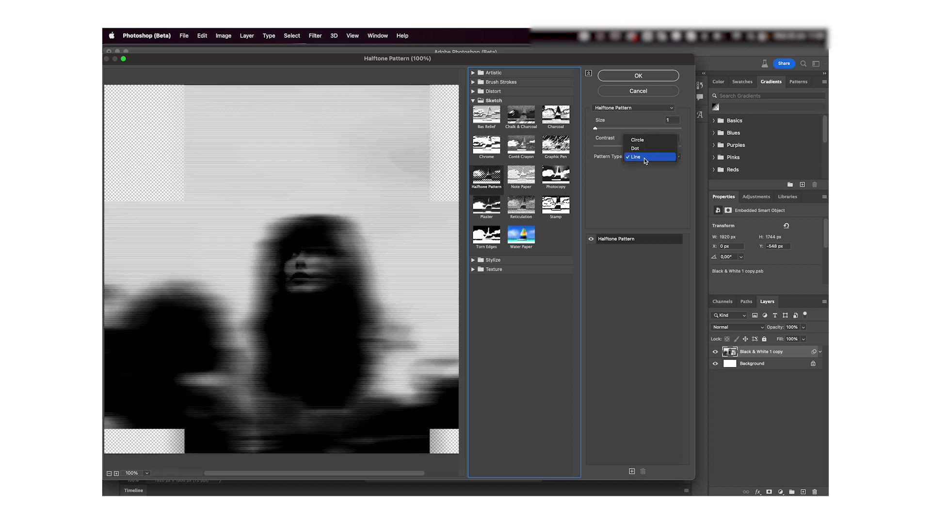
left_click(644, 158)
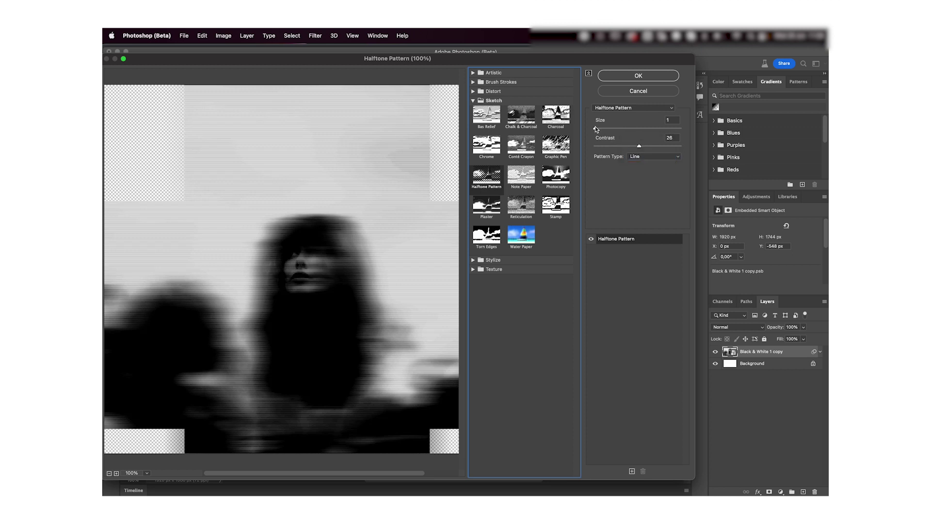
mouse_move(595, 128)
left_mouse_down()
mouse_move(629, 127)
mouse_move(590, 128)
left_mouse_up()
left_click_drag(640, 150, 602, 140)
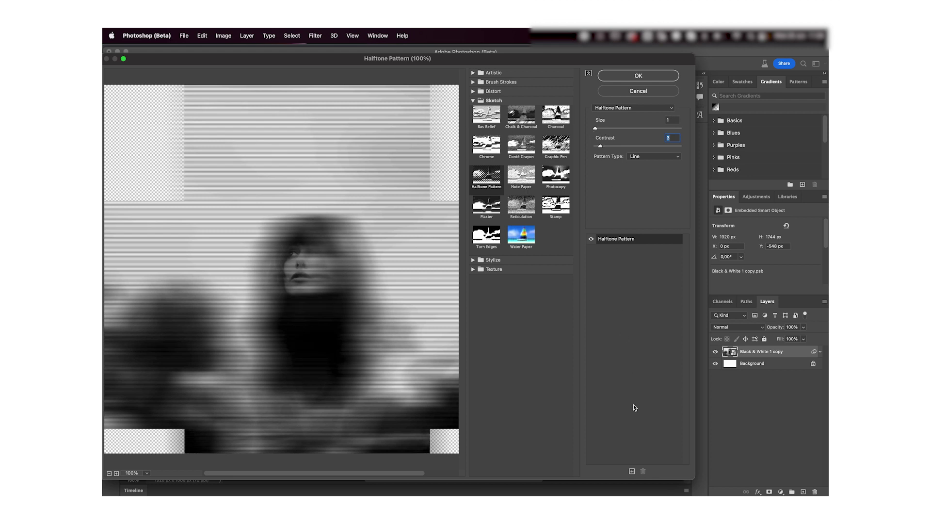
left_click(632, 470)
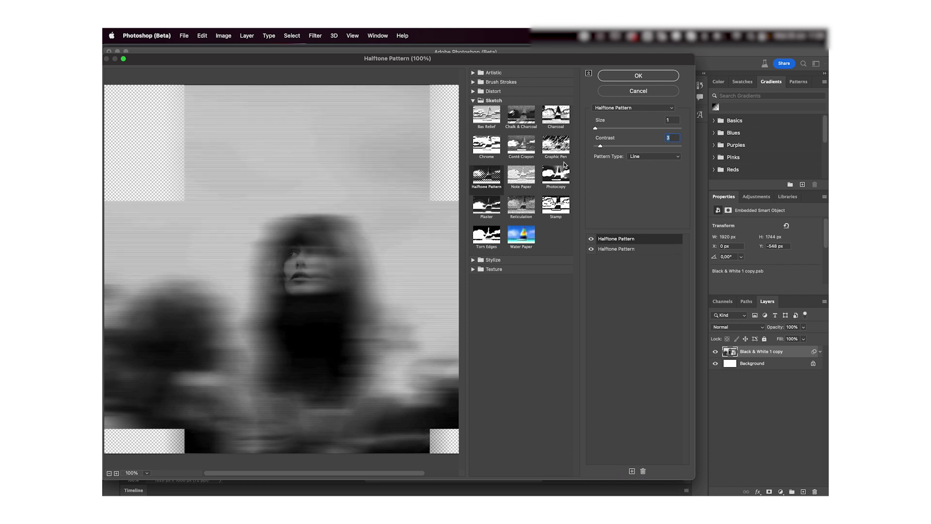
- Make the top effect Graphic Pen with Stroke Length 15, Light/Dark Balance 59, Horizontal direction
left_click(554, 148)
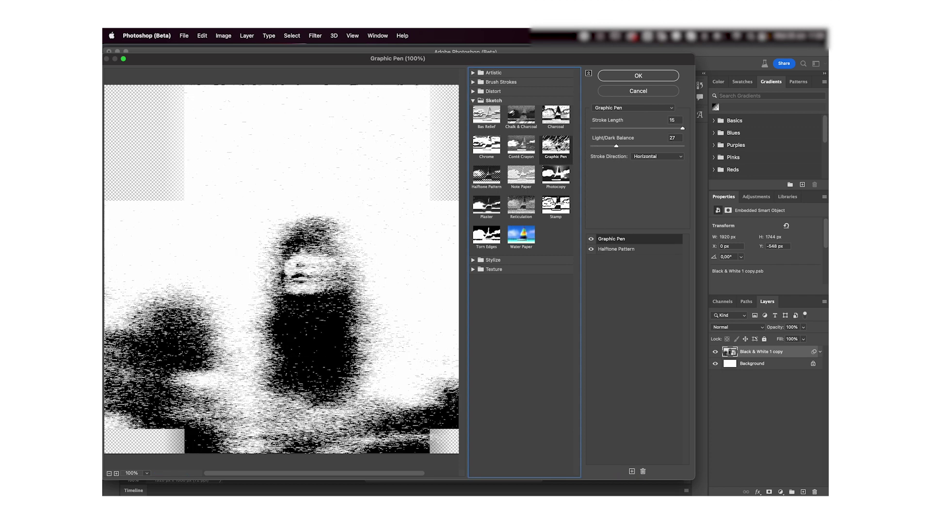
mouse_move(682, 128)
left_mouse_down()
mouse_move(596, 124)
mouse_move(677, 123)
left_mouse_up()
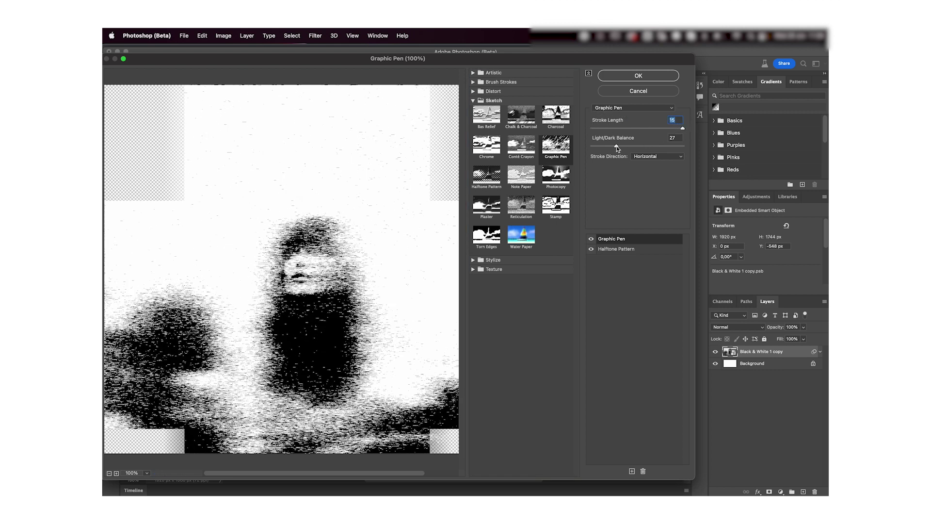
mouse_move(616, 145)
left_mouse_down()
mouse_move(591, 146)
mouse_move(668, 148)
mouse_move(646, 153)
left_mouse_up()
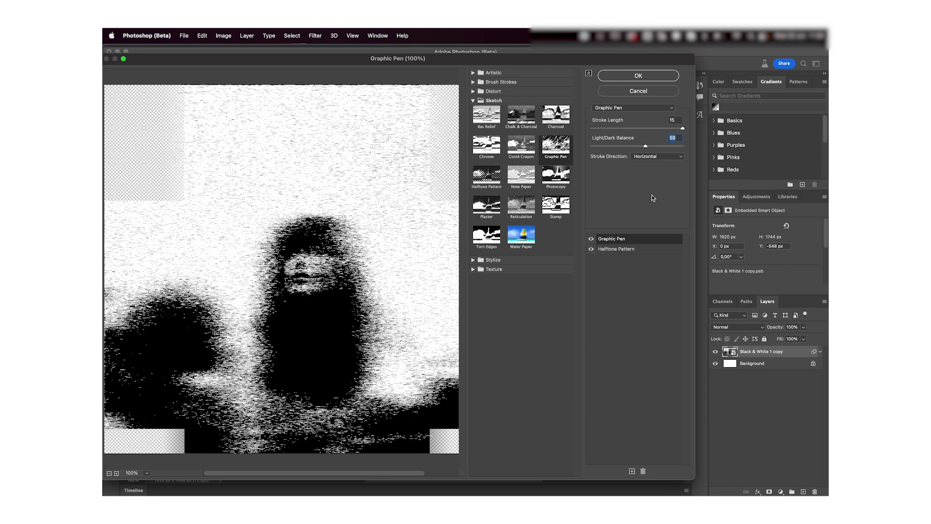
left_click(655, 158)
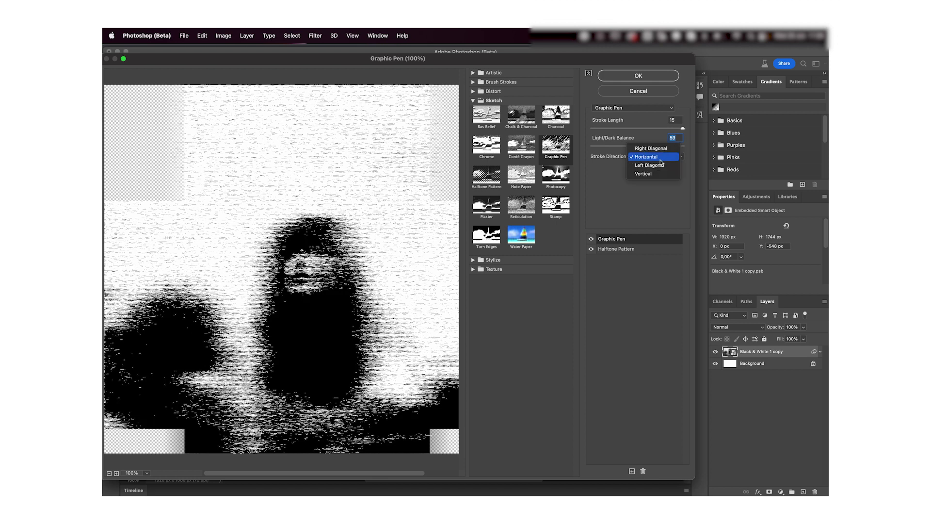
left_click(657, 158)
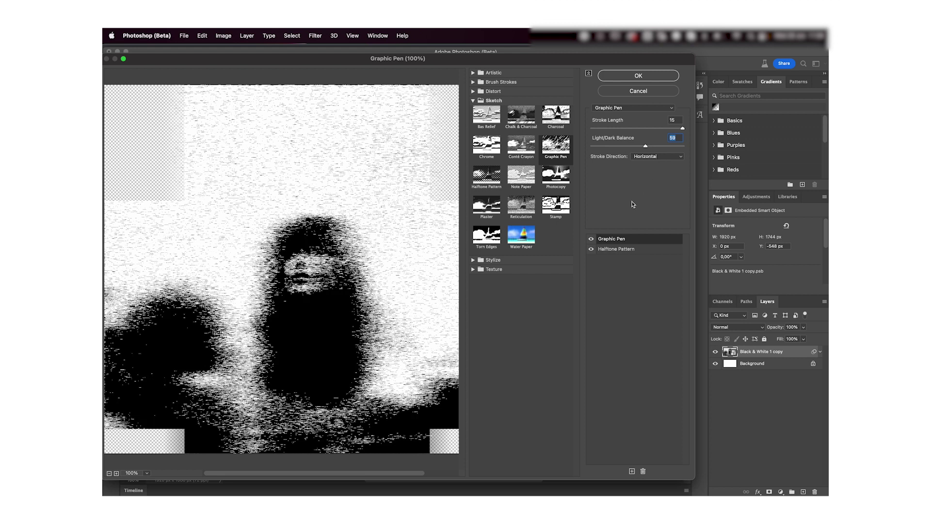
- Apply the Filter Gallery, duplicate the layer, and delete the Smart Filters from the lower copy
left_click(638, 76)
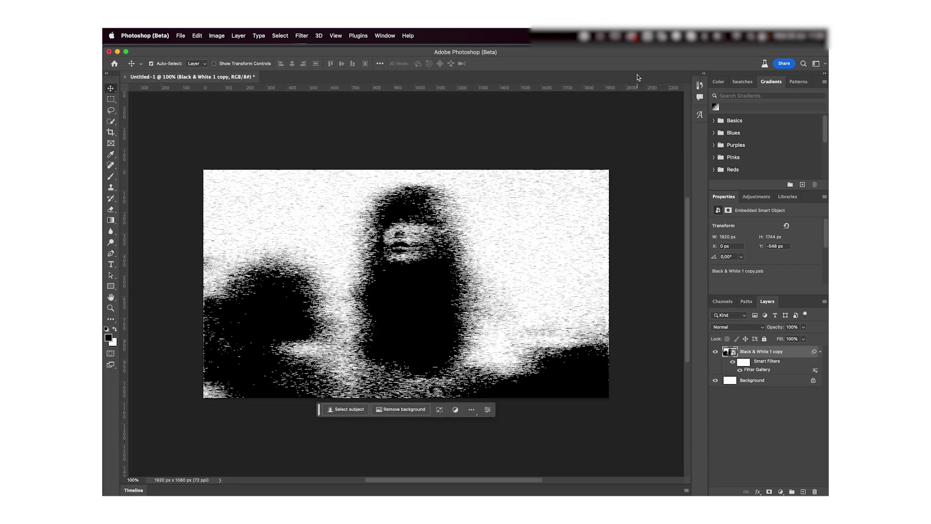
key("super+j")
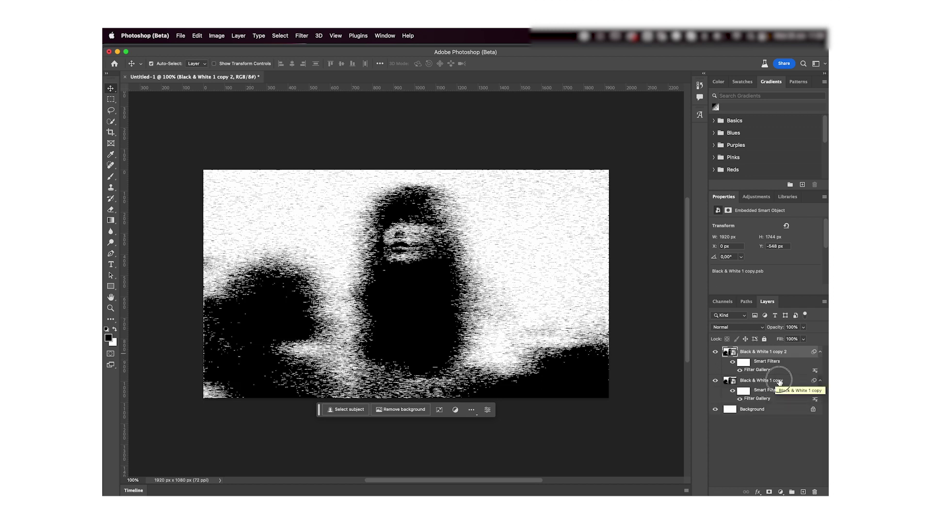
left_click(765, 392)
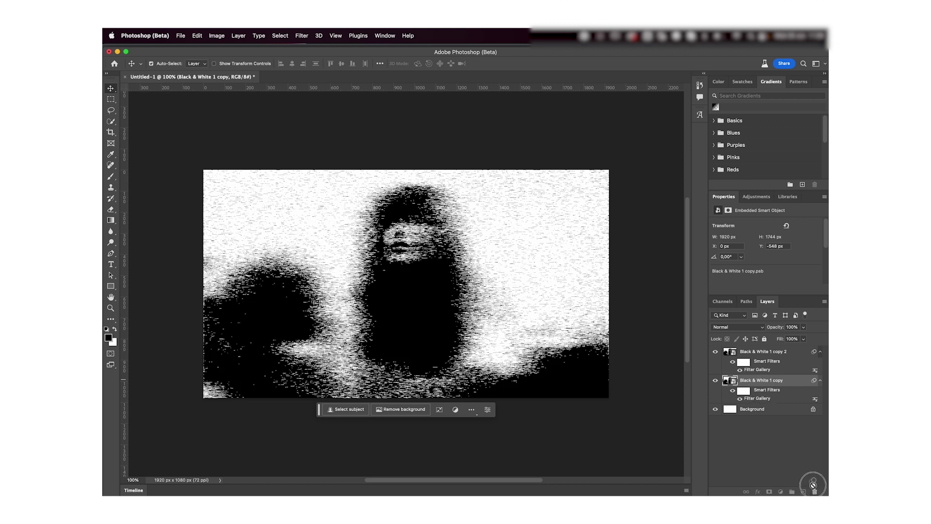
left_click(814, 490)
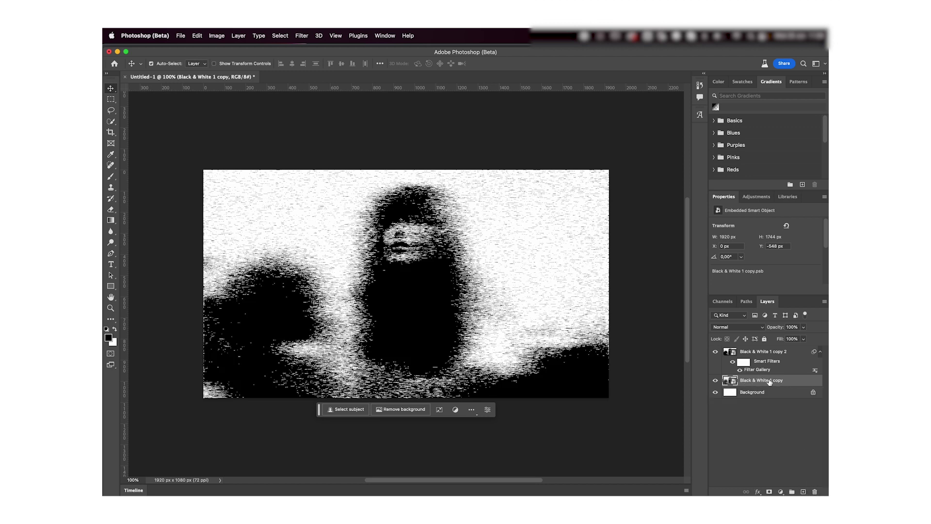
left_click(791, 353)
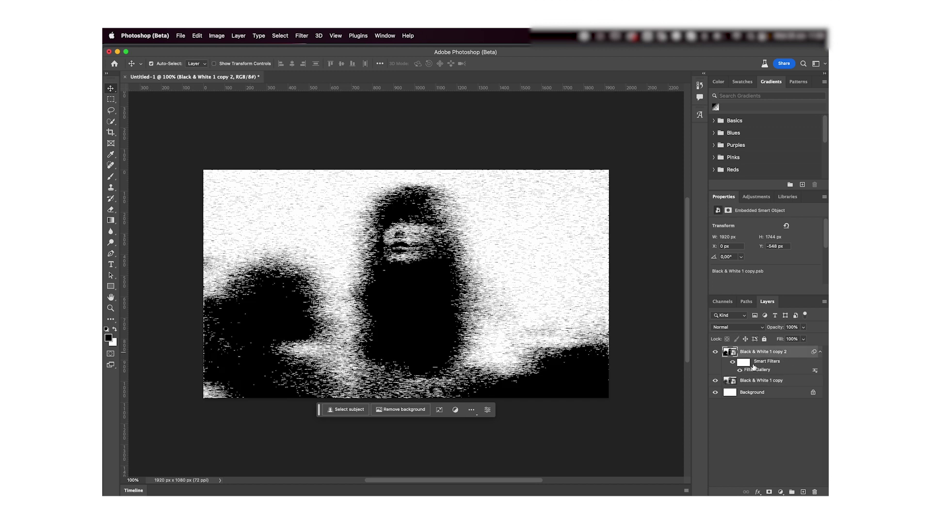
- Set the 'Black & White 1 copy 2' layer's blend mode to Screen
left_click(731, 328)
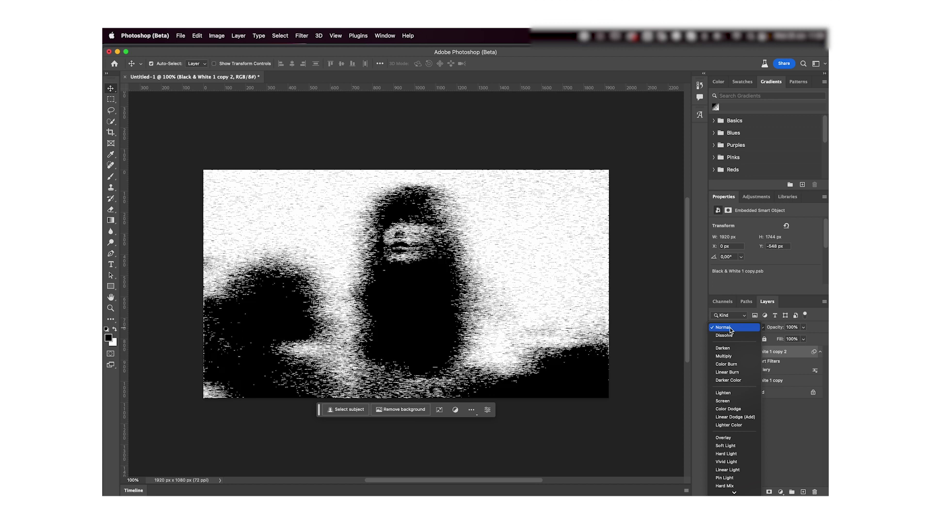
key("Down")
key("Down")
key("Down")
key("Down")
key("Down")
key("Down")
key("Down")
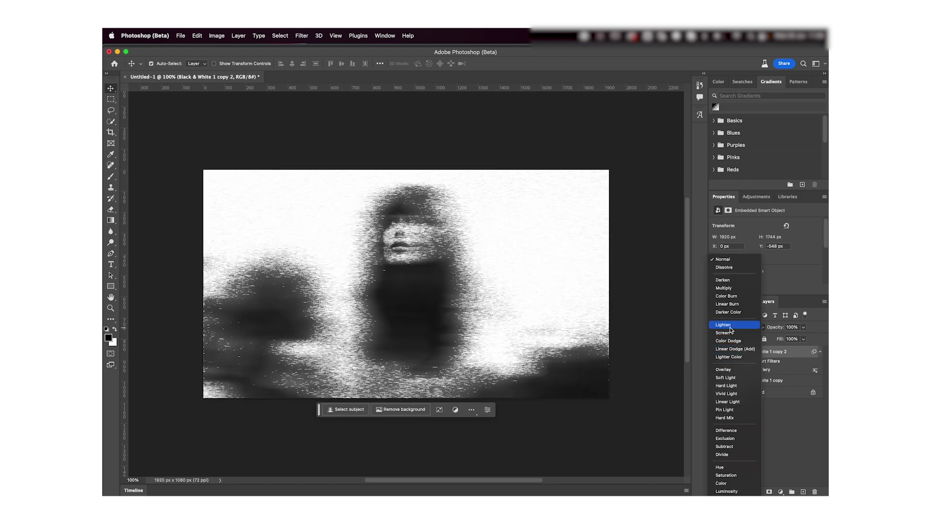
key("Down")
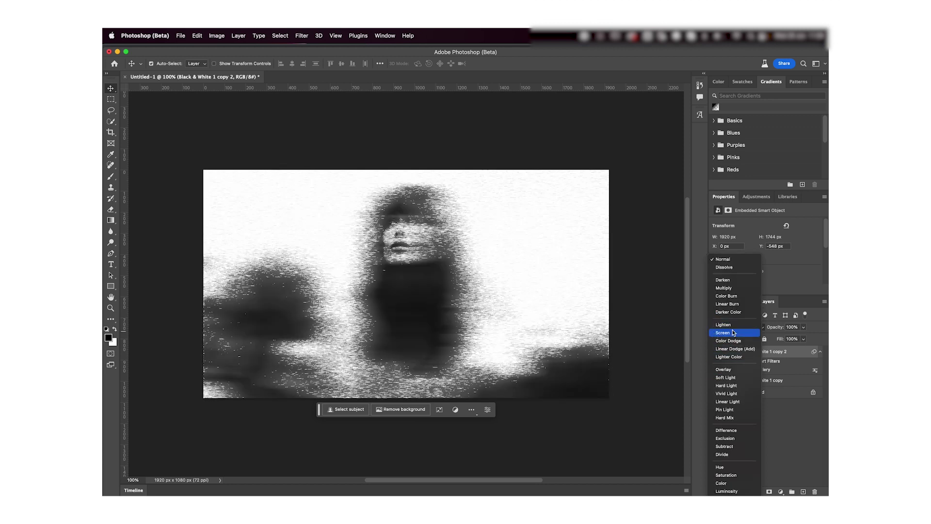
key("Return")
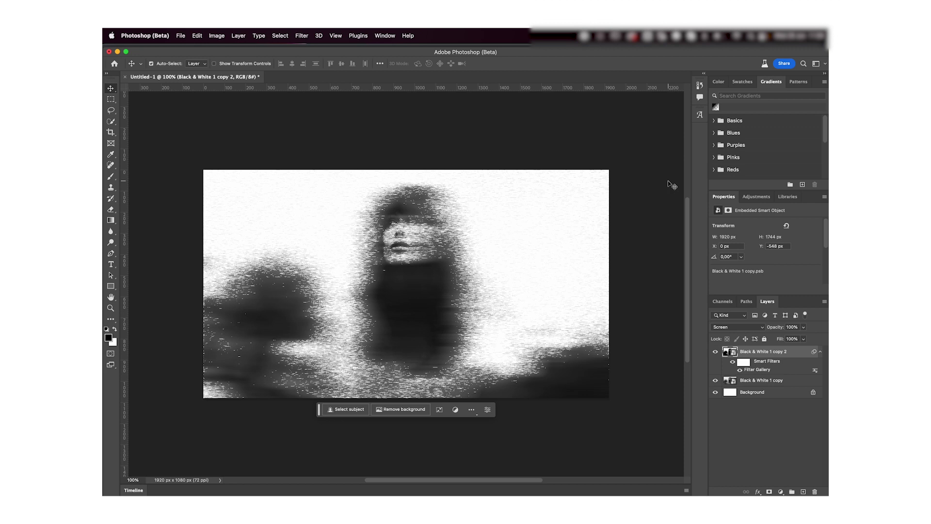